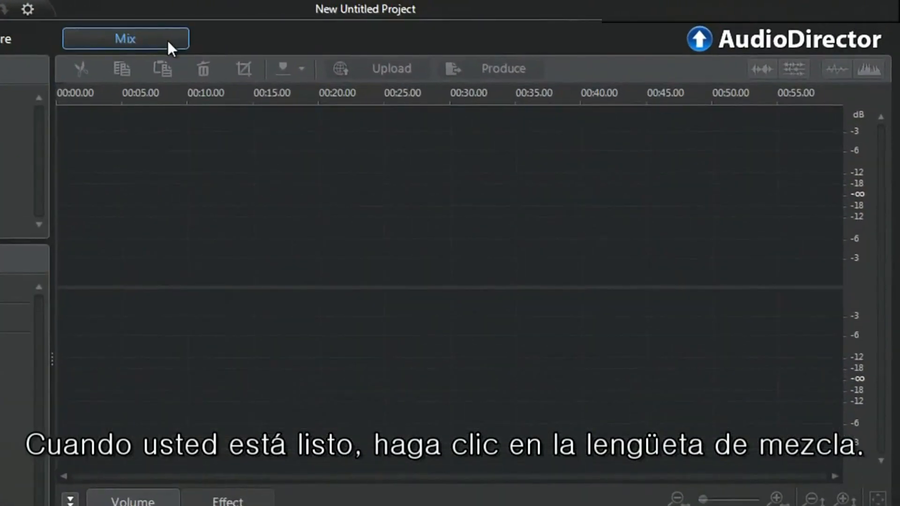
Switch to the Mix workspace and add a fourth audio track below the existing three
click(167, 38)
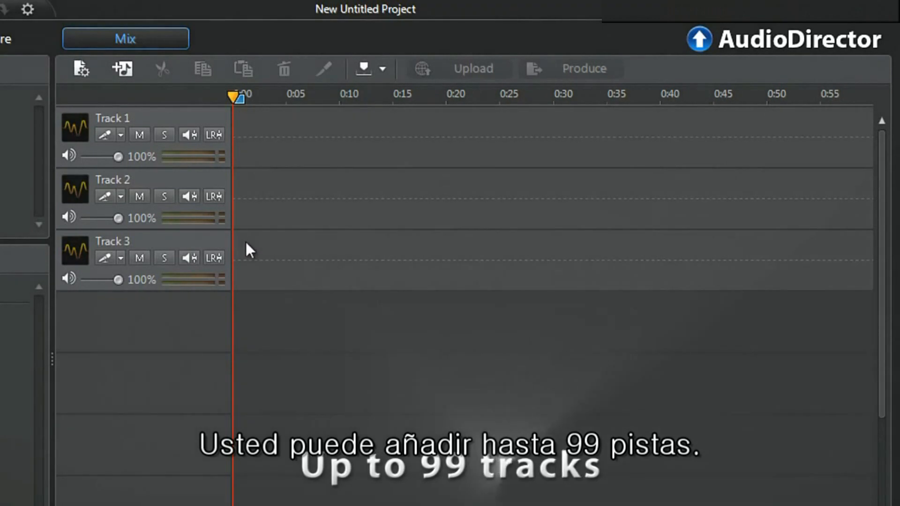
right_click(244, 304)
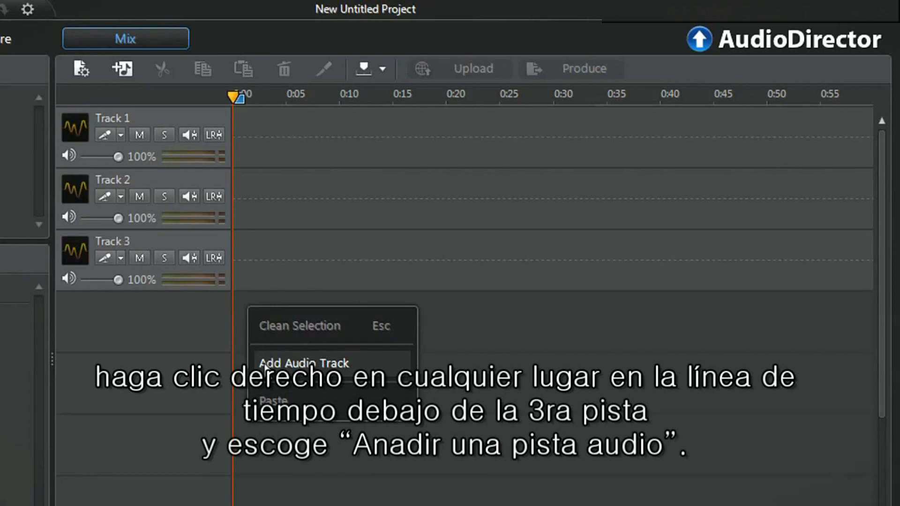
click(264, 365)
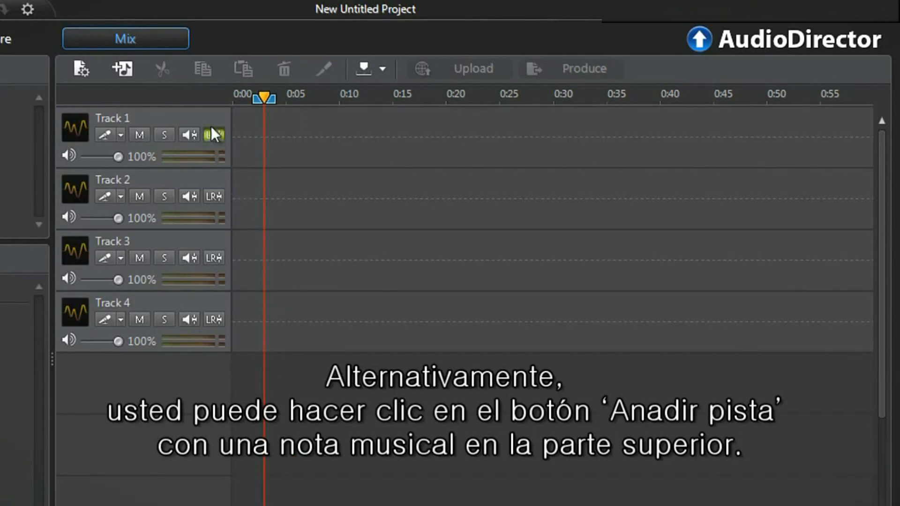
Add a fifth audio track and then remove it again
click(123, 70)
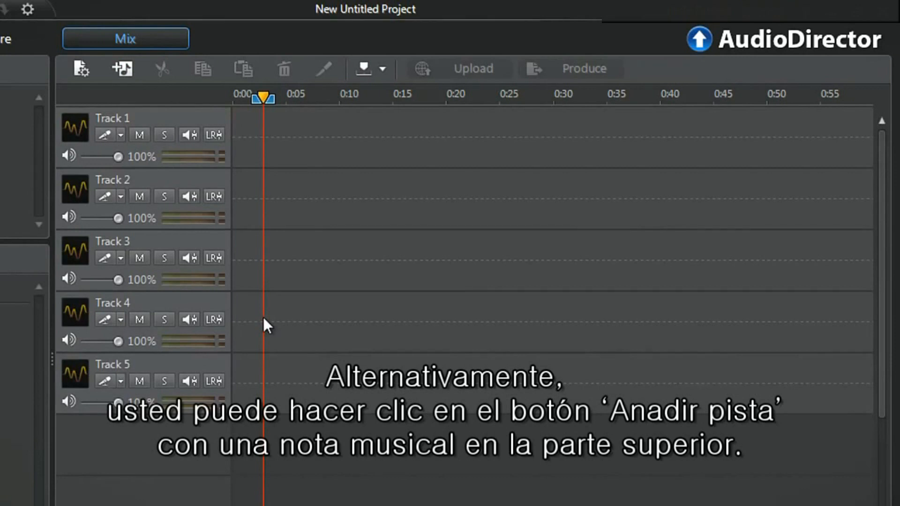
right_click(265, 389)
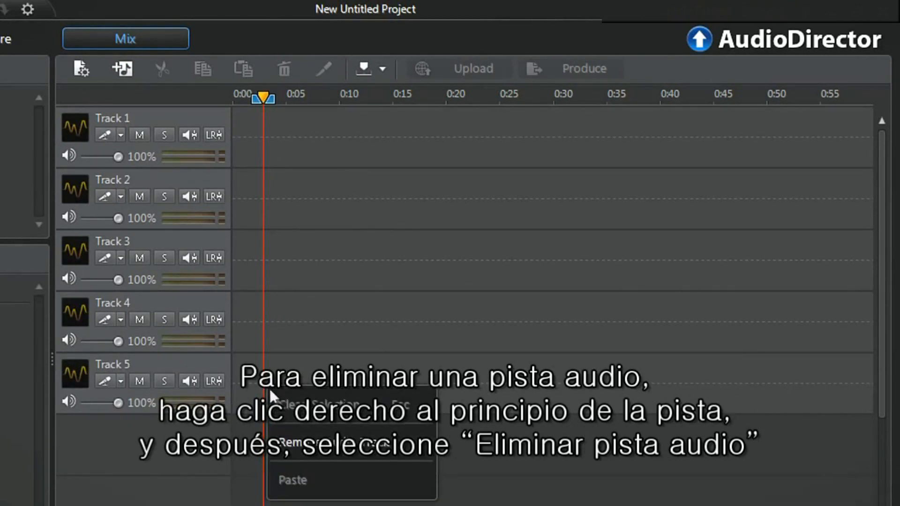
click(284, 443)
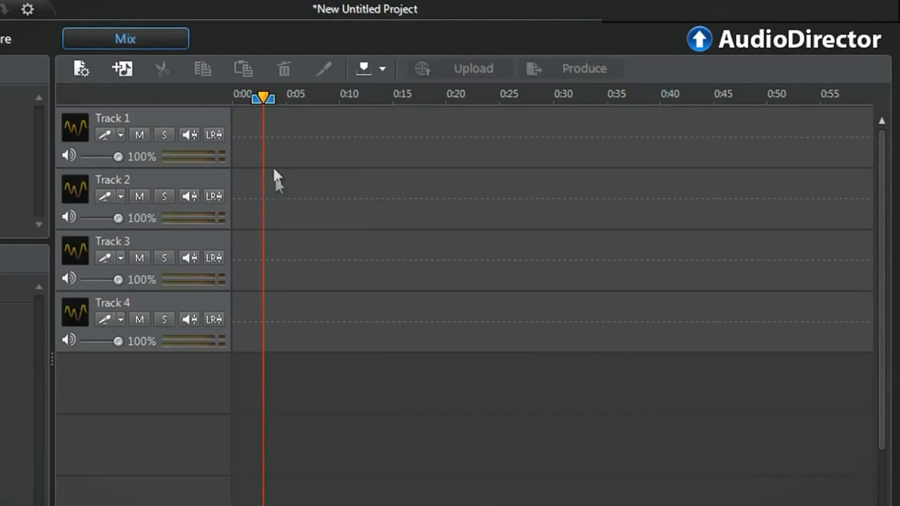
Rename Track 1 to DRUMS and Track 2 to BASS
text(DRUMS)
key(Return)
double_click(137, 180)
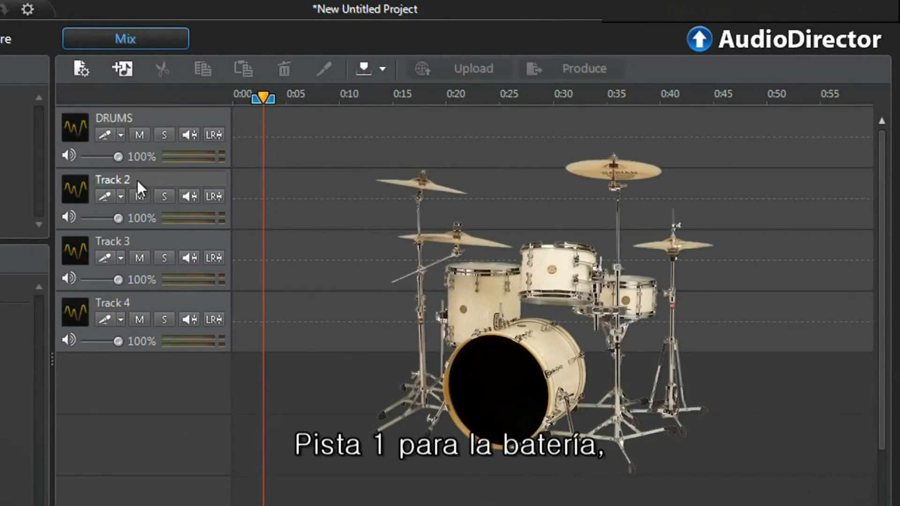
text(BASS)
key(Return)
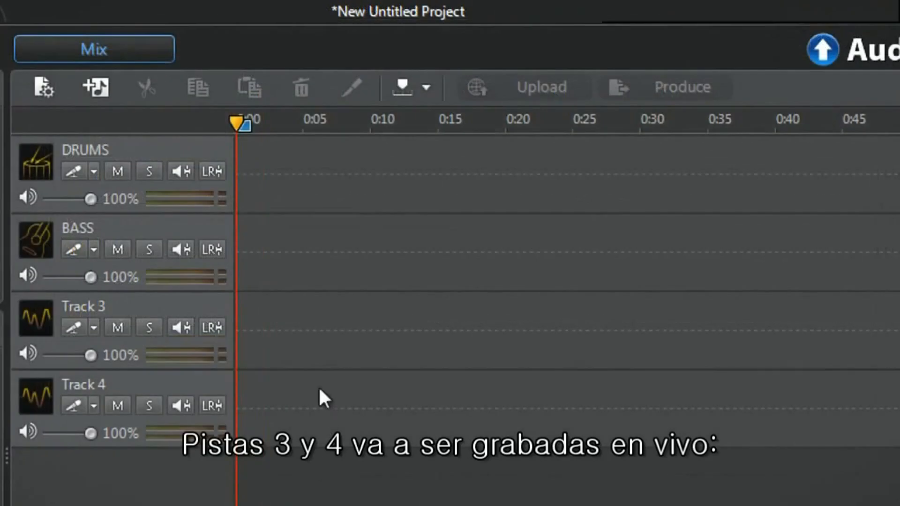
Rename Track 3 to KEYBOARD and Track 4 to ACOUSTIC-GUITAR
double_click(224, 297)
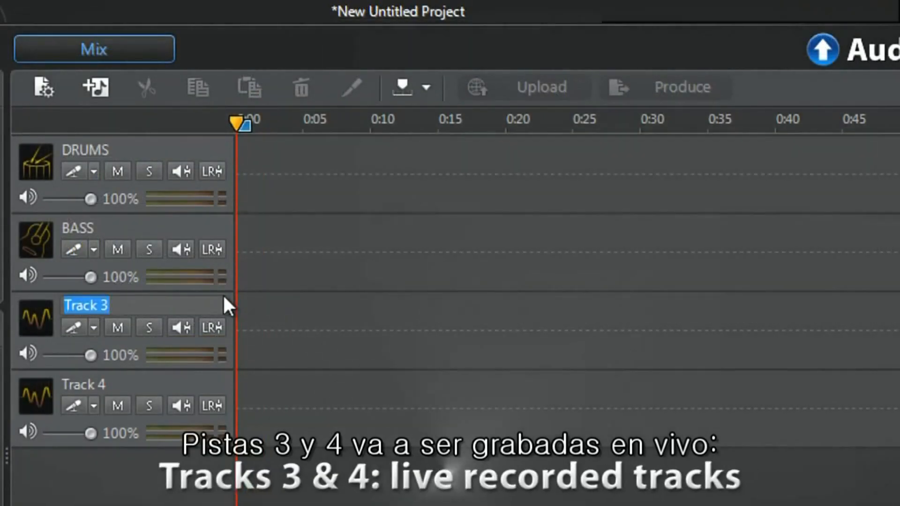
text(KEYBOARD)
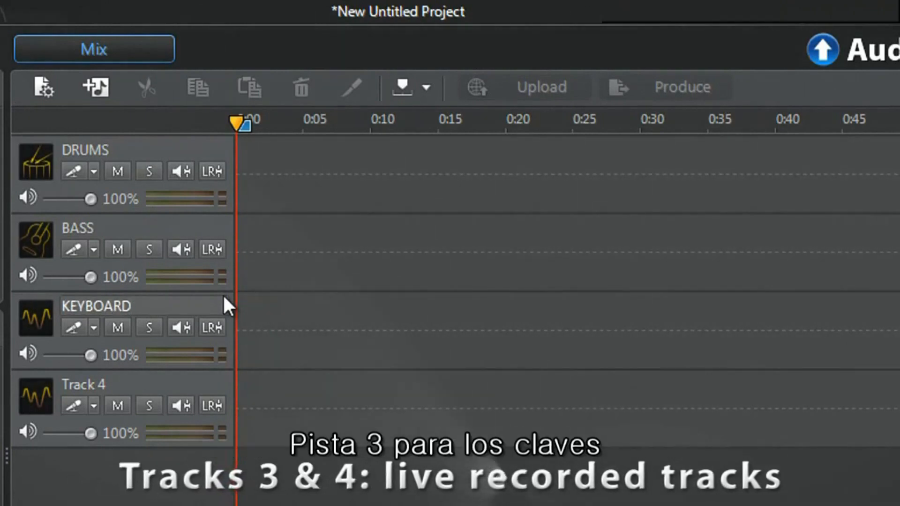
key(Return)
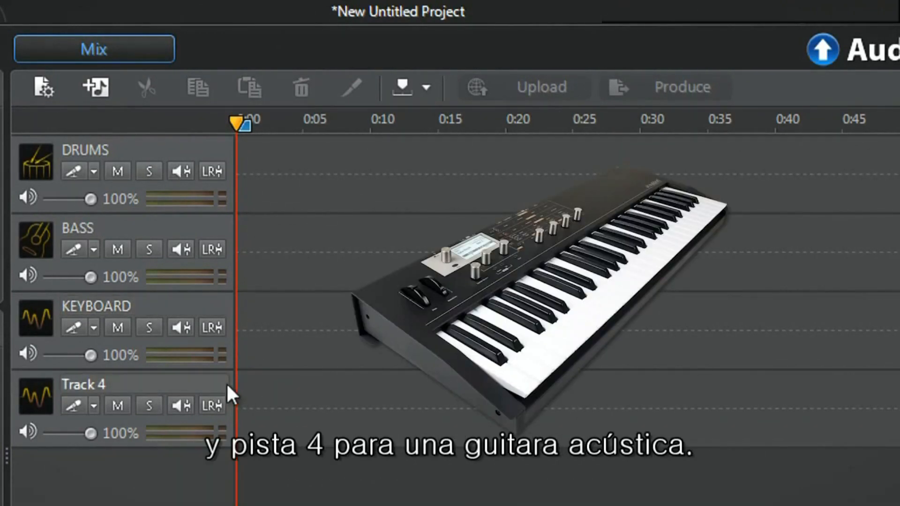
double_click(229, 383)
text(ACOUSTIC-)
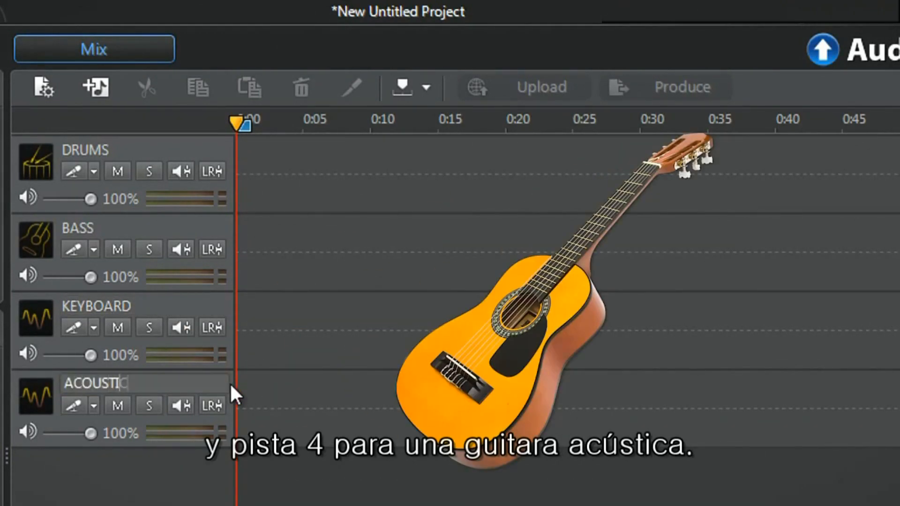
text(GUITAR)
key(Return)
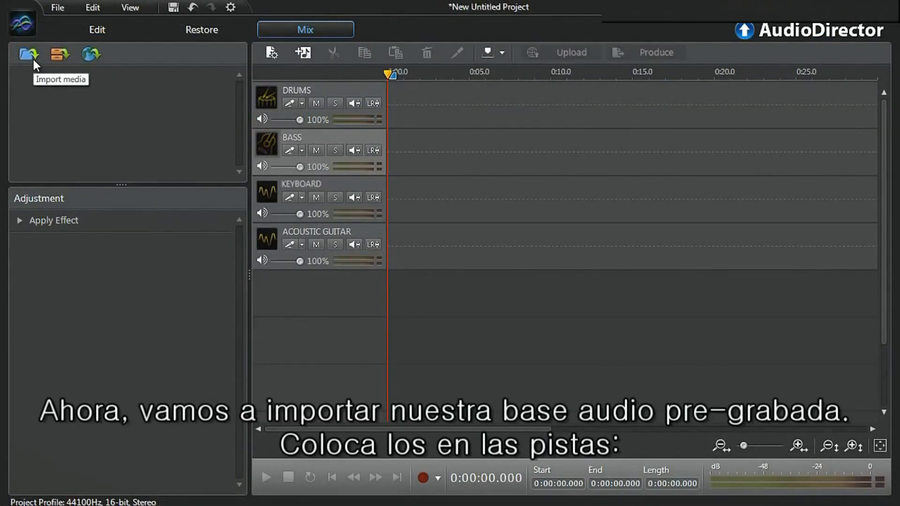
Import the DRUMS-SOUND-TRACK and BASS-SOUNDTRACK files from PRERECORDED-AUDIO and place them on the DRUMS and BASS tracks
click(31, 56)
click(188, 97)
ctrl+click(193, 111)
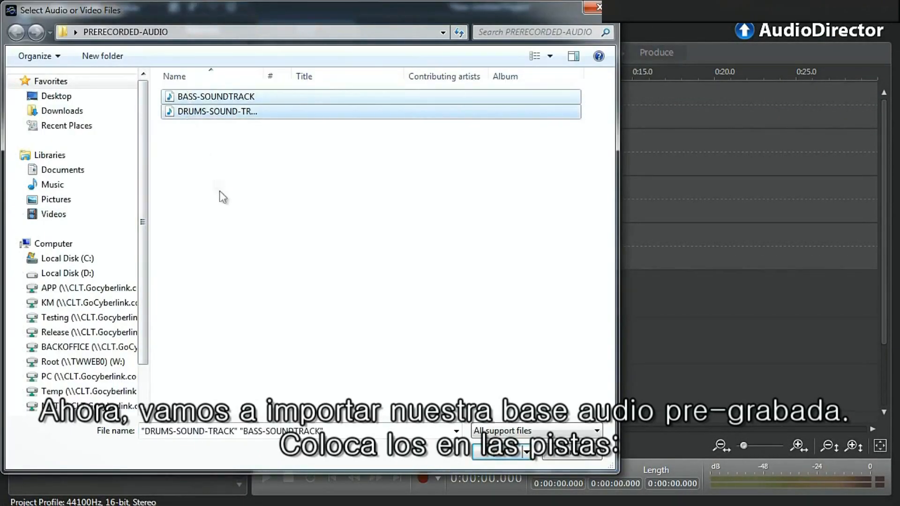
click(500, 451)
drag(111, 77, 392, 115)
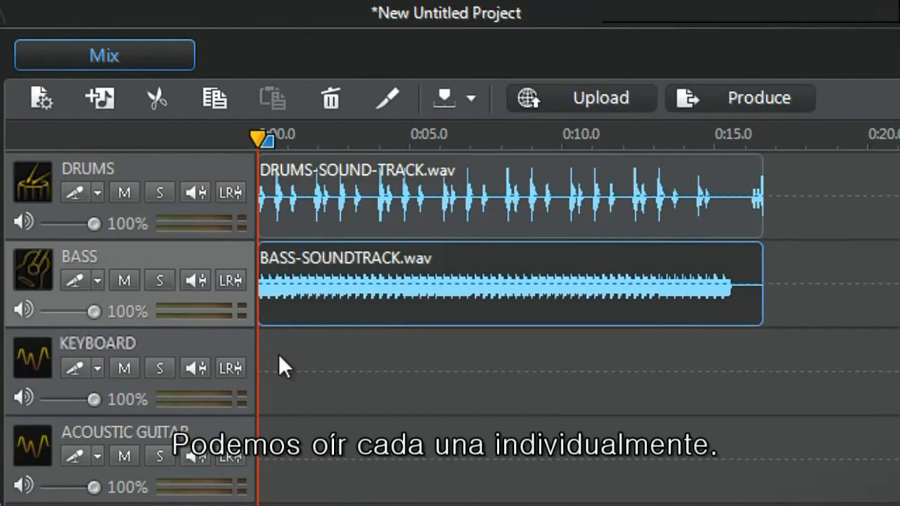
Solo the DRUMS track, play and stop the mix, then turn solo off again
click(166, 188)
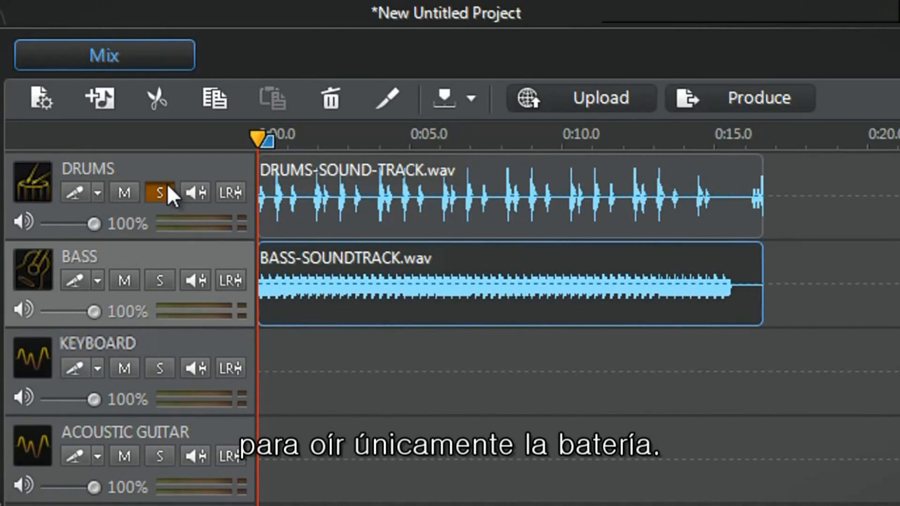
key(space)
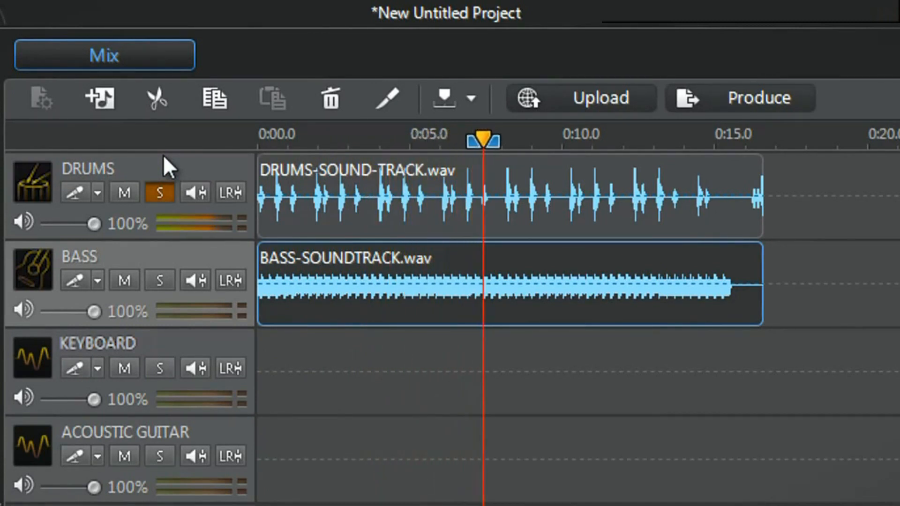
key(space)
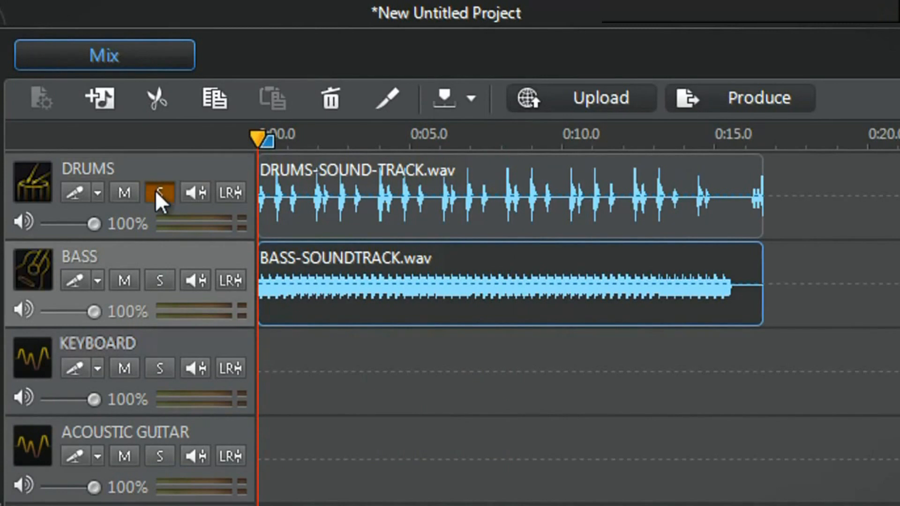
click(157, 190)
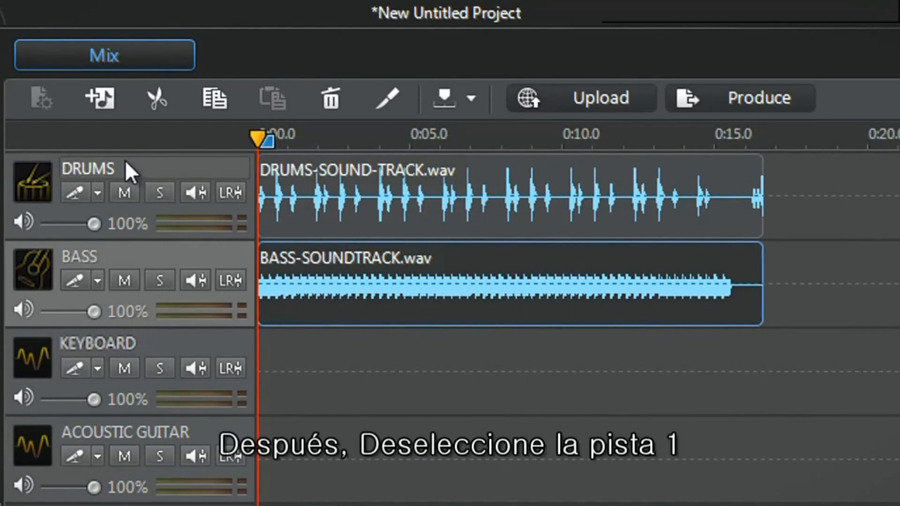
Mute the DRUMS track to hear the bass alone, then unmute it and play both tracks
click(125, 191)
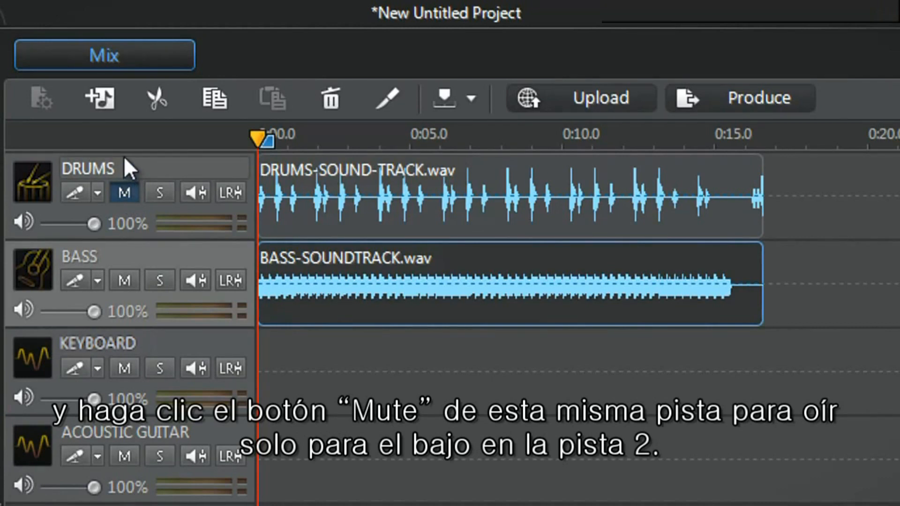
key(space)
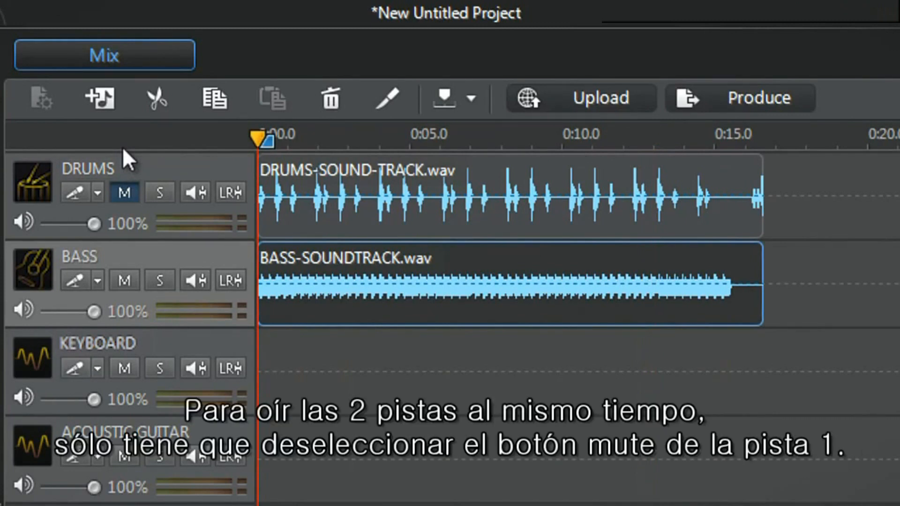
click(122, 190)
key(space)
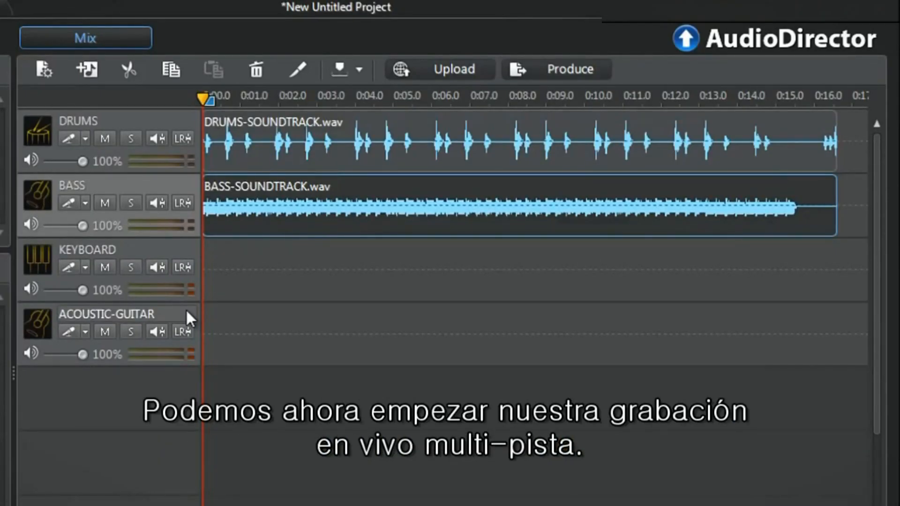
Set the KEYBOARD track's recording input to the stereo microphone and enable the ACOUSTIC-GUITAR track for recording
click(86, 267)
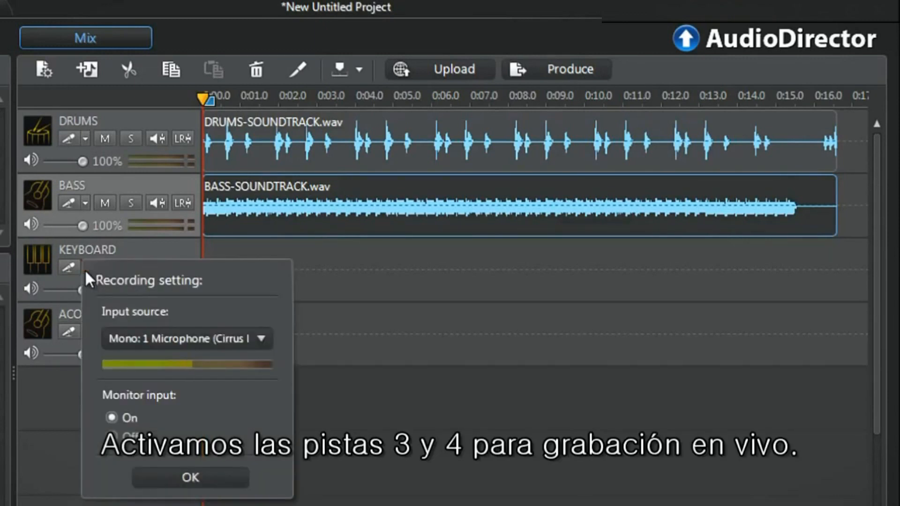
click(114, 336)
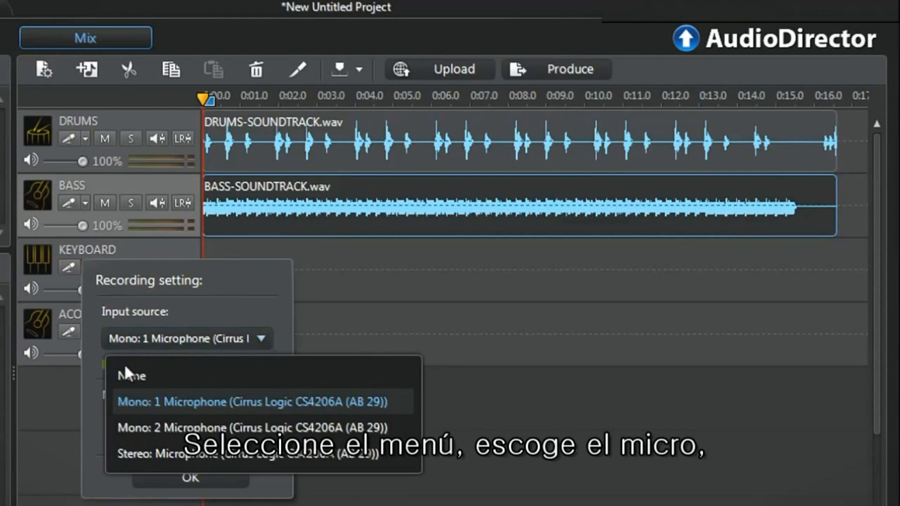
click(139, 453)
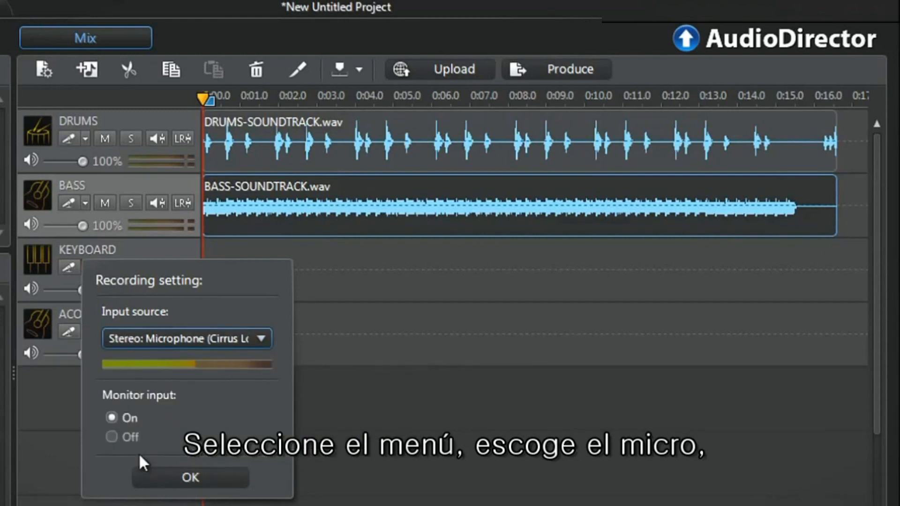
click(146, 472)
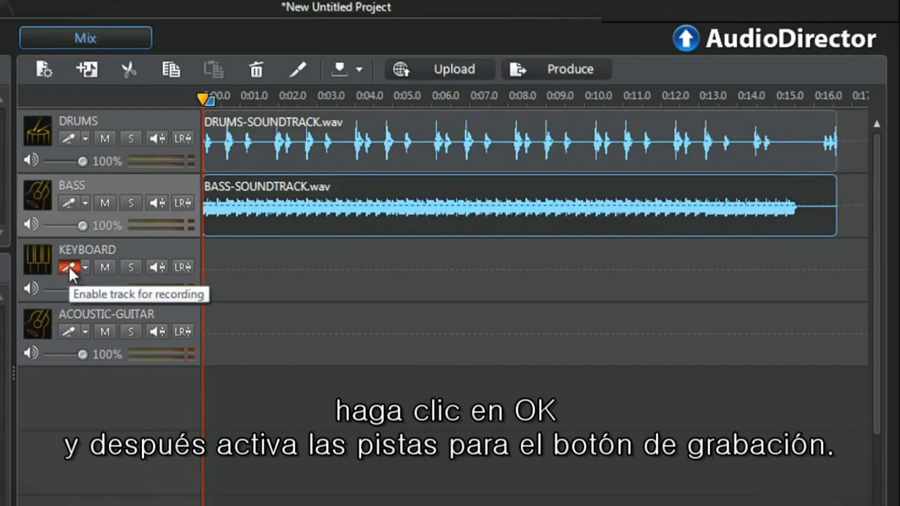
click(69, 331)
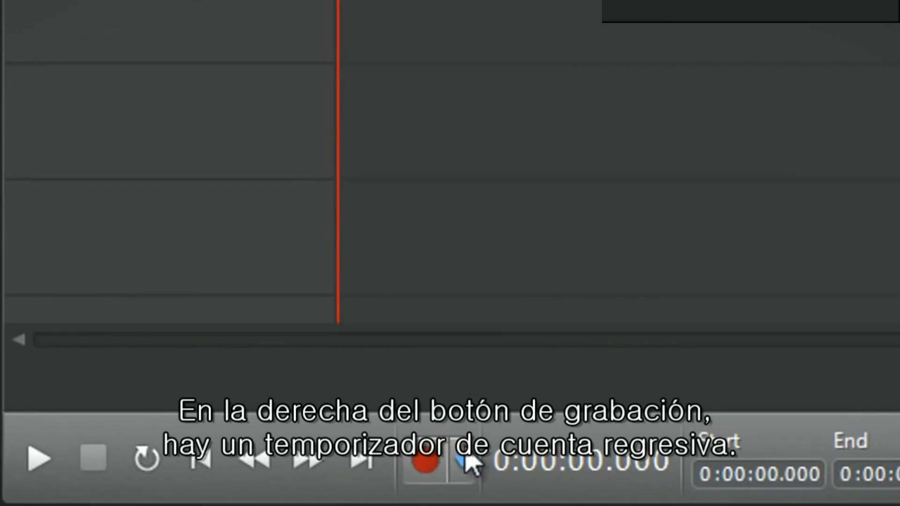
Edit the countdown timer's seconds in the recording settings and confirm
click(467, 458)
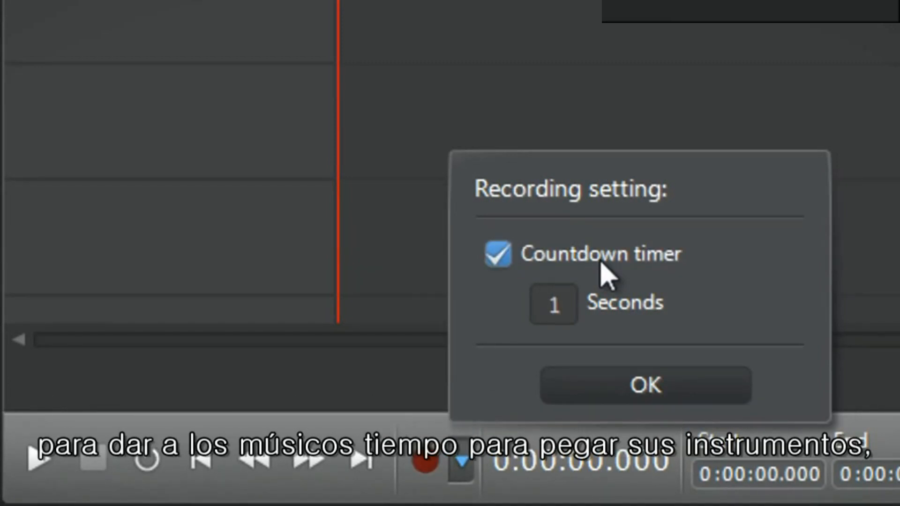
double_click(572, 310)
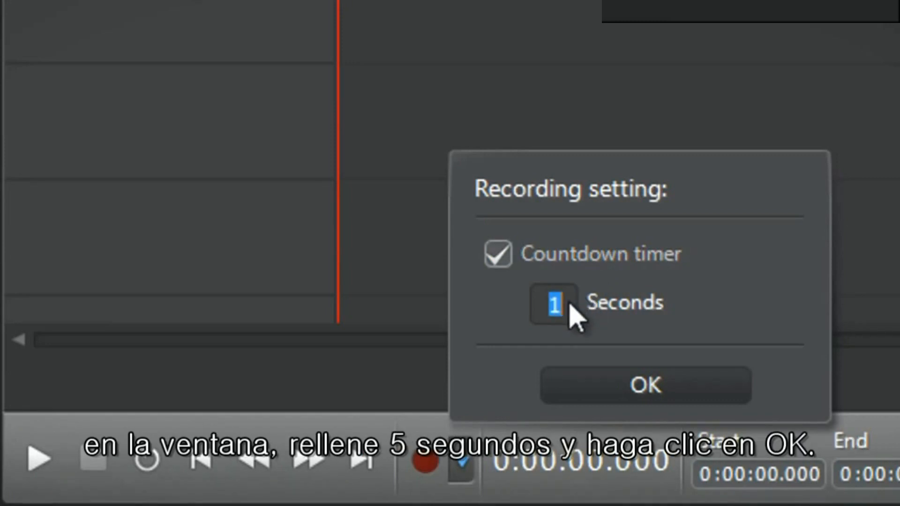
click(575, 384)
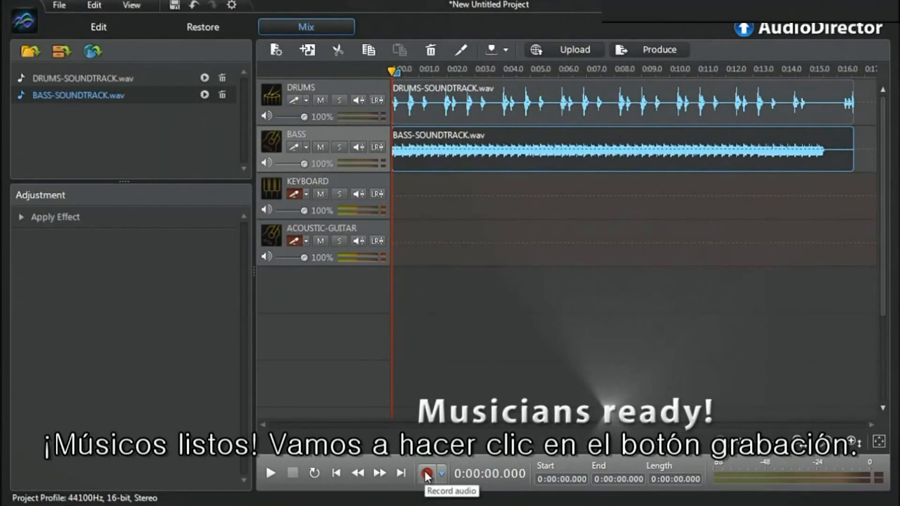
Record the live keyboard and acoustic guitar tracks, pausing and then stopping the recording
click(426, 474)
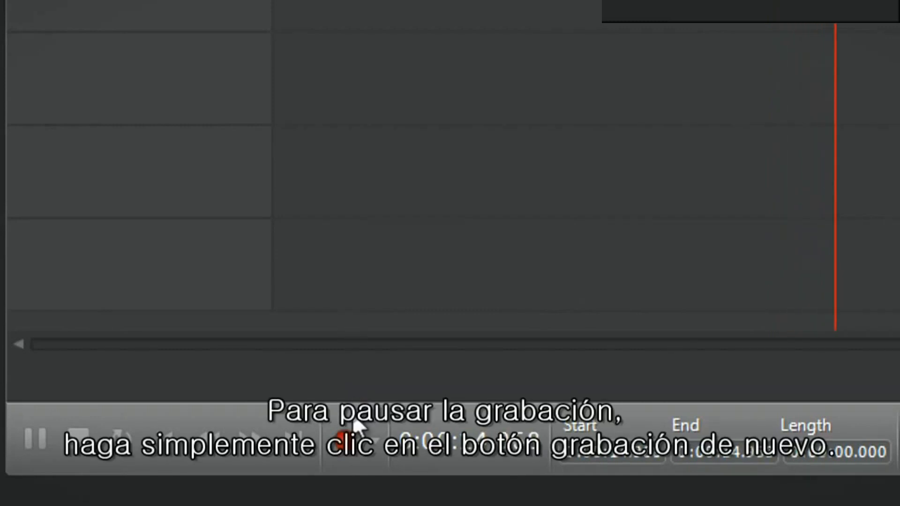
click(345, 438)
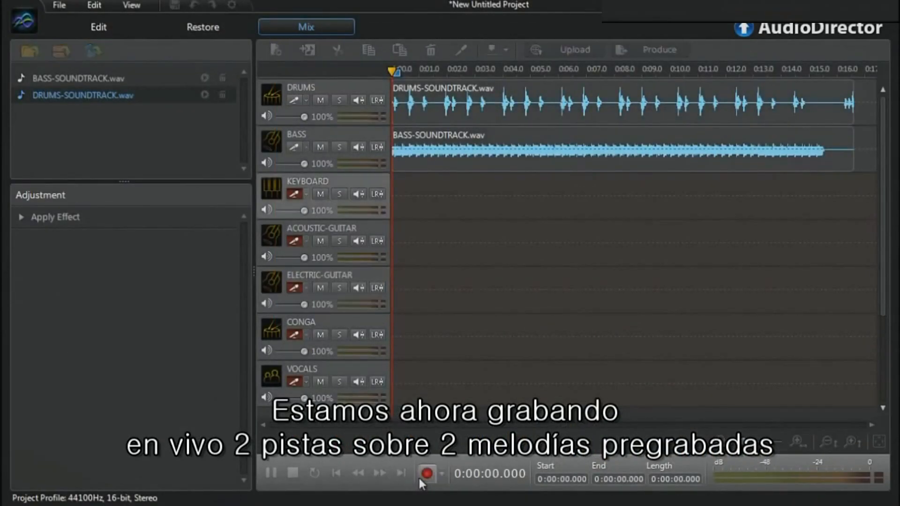
click(419, 478)
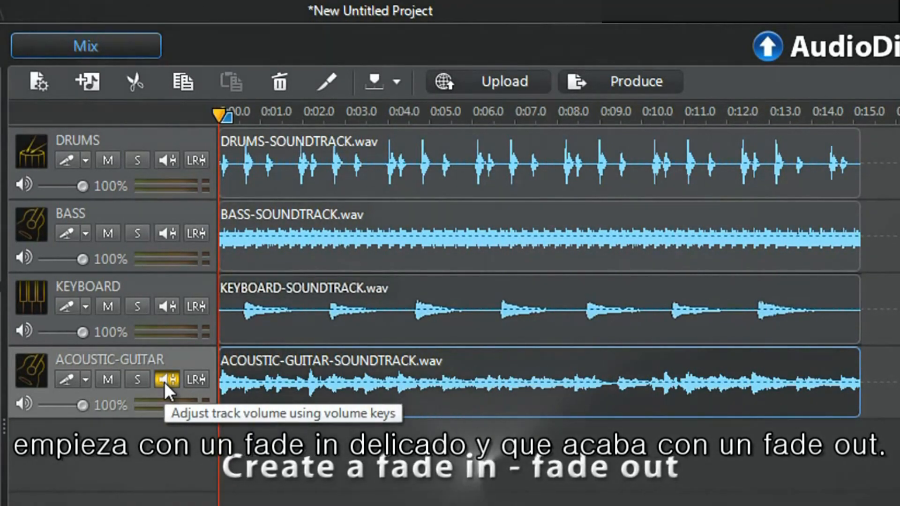
Create a fade-in and fade-out on the ACOUSTIC-GUITAR volume line by adding keyframes and lowering the first and last ones
click(164, 381)
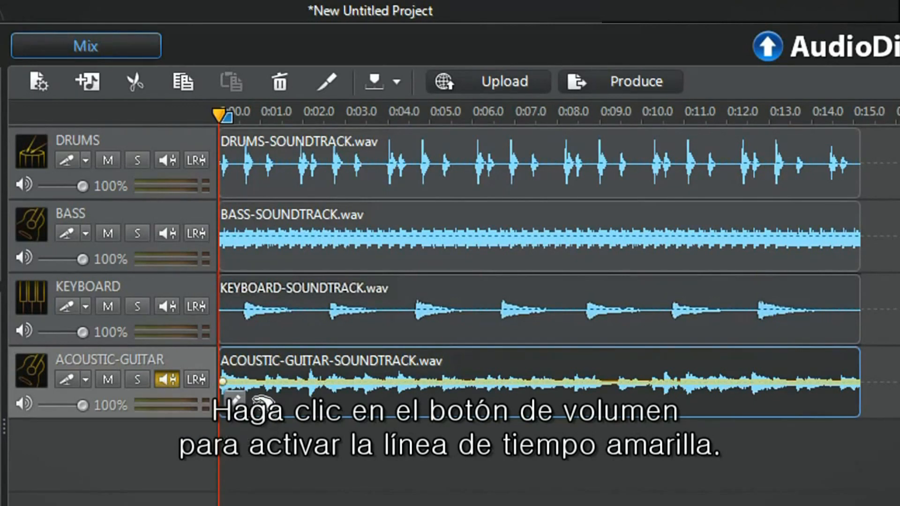
click(254, 382)
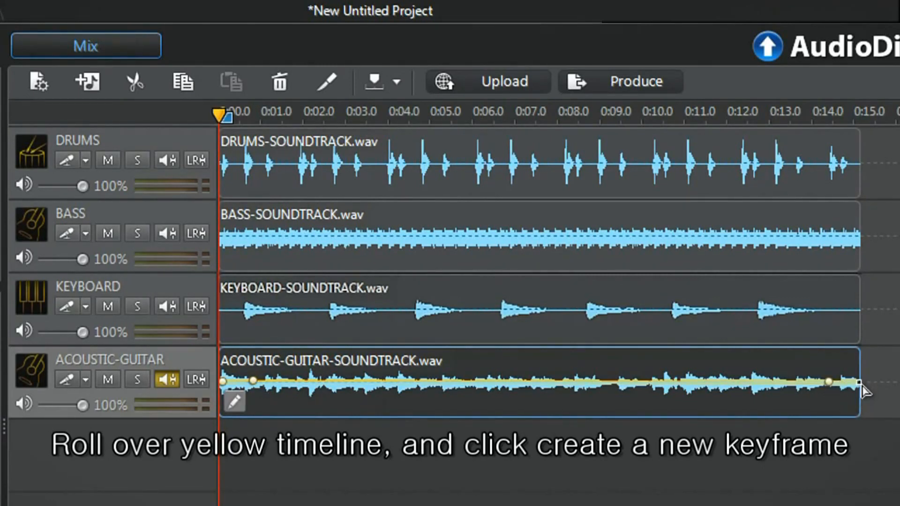
drag(859, 382, 859, 427)
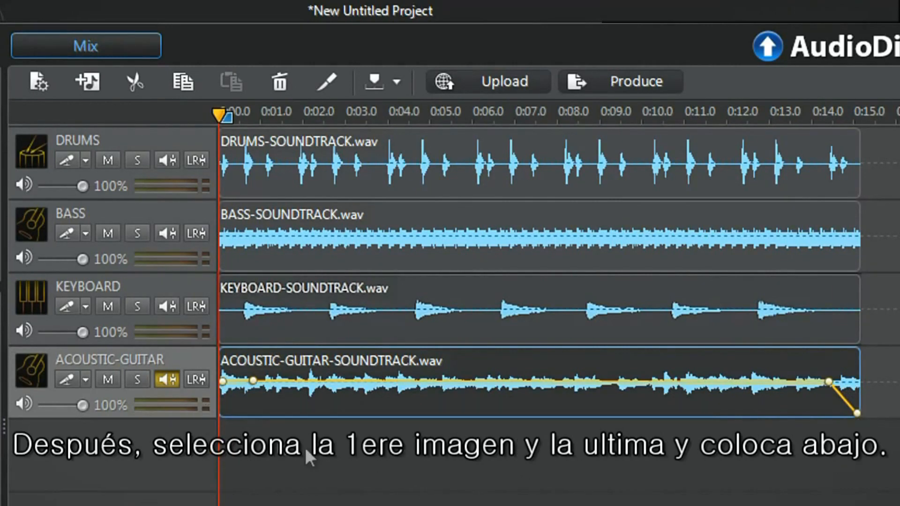
drag(224, 391, 206, 426)
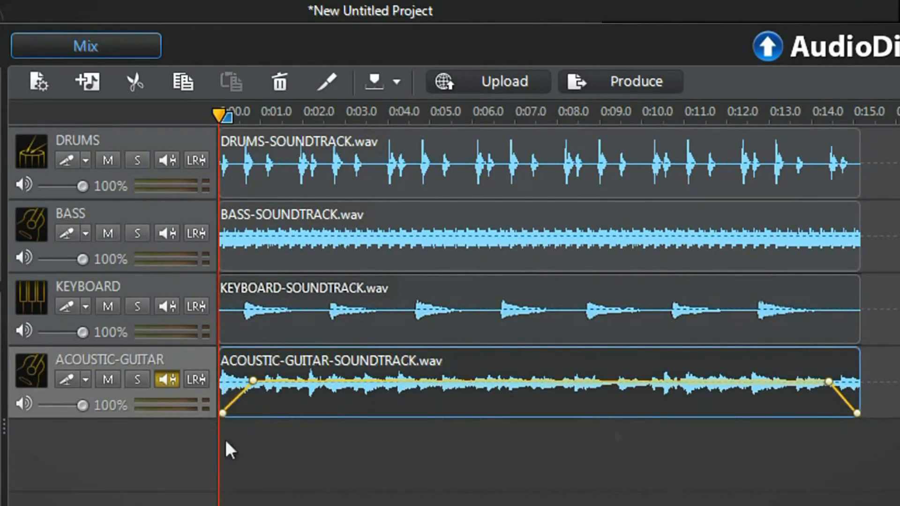
Remove a middle volume keyframe from the ACOUSTIC-GUITAR track and play the mix
click(647, 389)
right_click(647, 389)
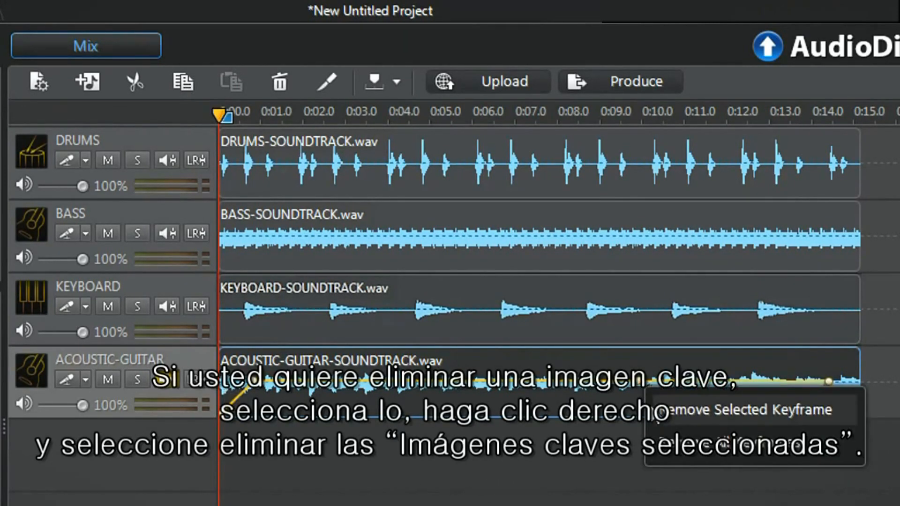
click(649, 406)
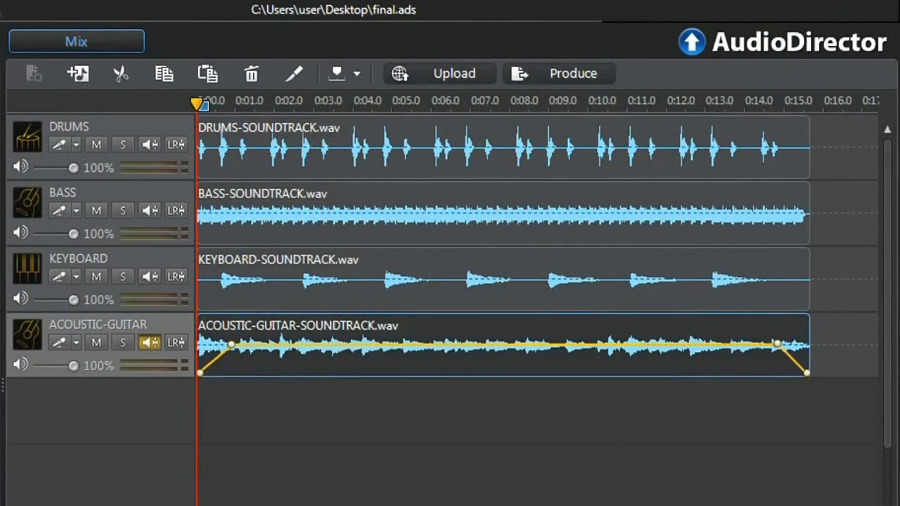
key(space)
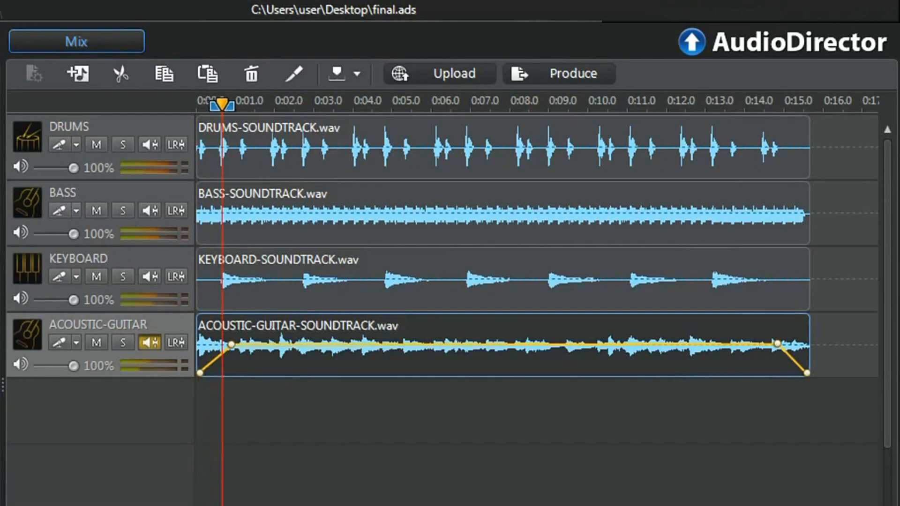